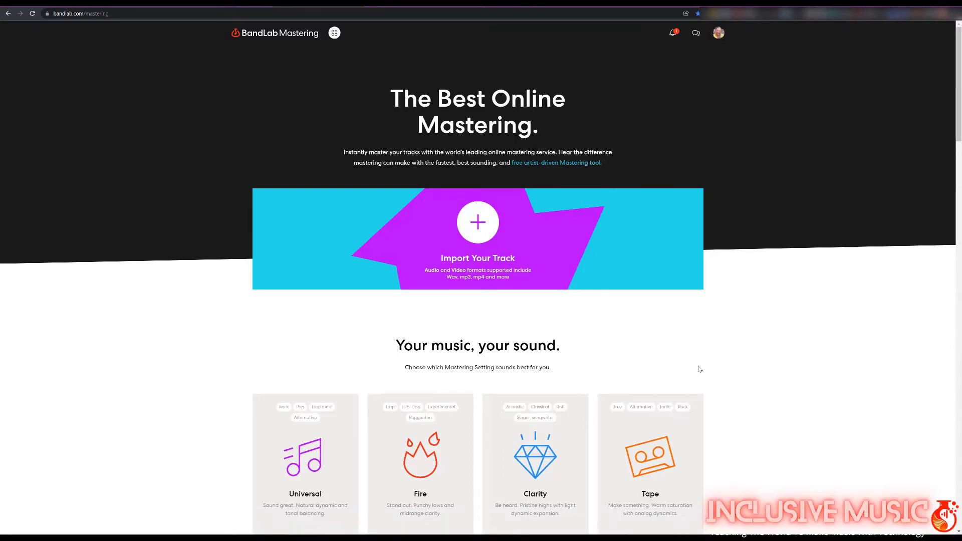
- Import Dream your dream.wav from the LaCie (G:) drive for Universal mastering
left_click(481, 222)
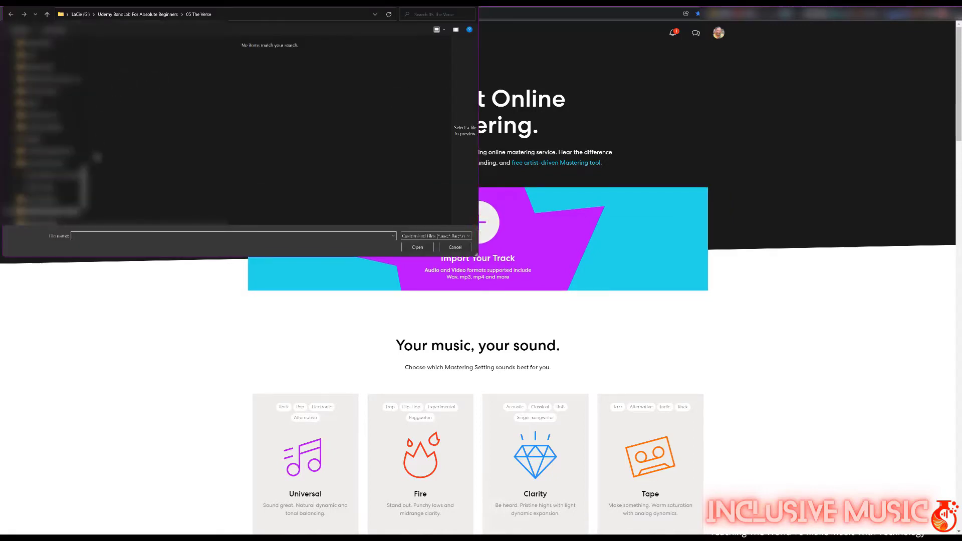
left_click(33, 216)
double_click(131, 211)
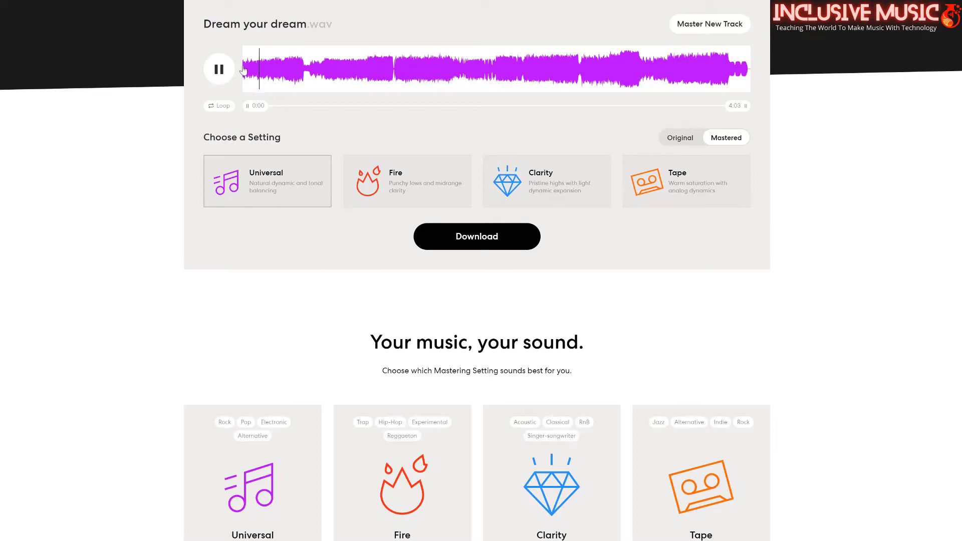
- Stop playback and audition the track with the Fire master
left_click(219, 69)
left_click(419, 199)
left_click(219, 69)
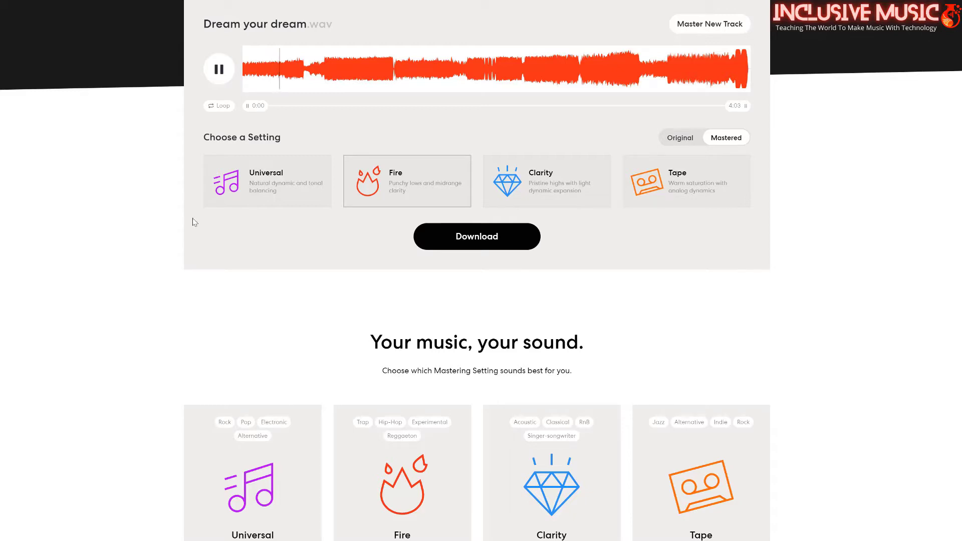
left_click(220, 68)
- Audition the Clarity master, then switch to the Tape setting
left_click(559, 181)
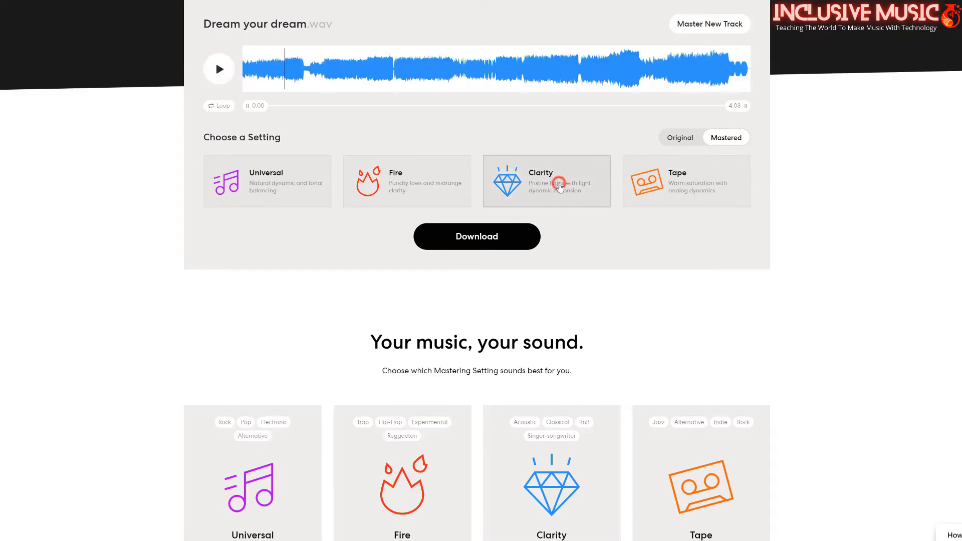
left_click(219, 71)
left_click(221, 76)
left_click(732, 167)
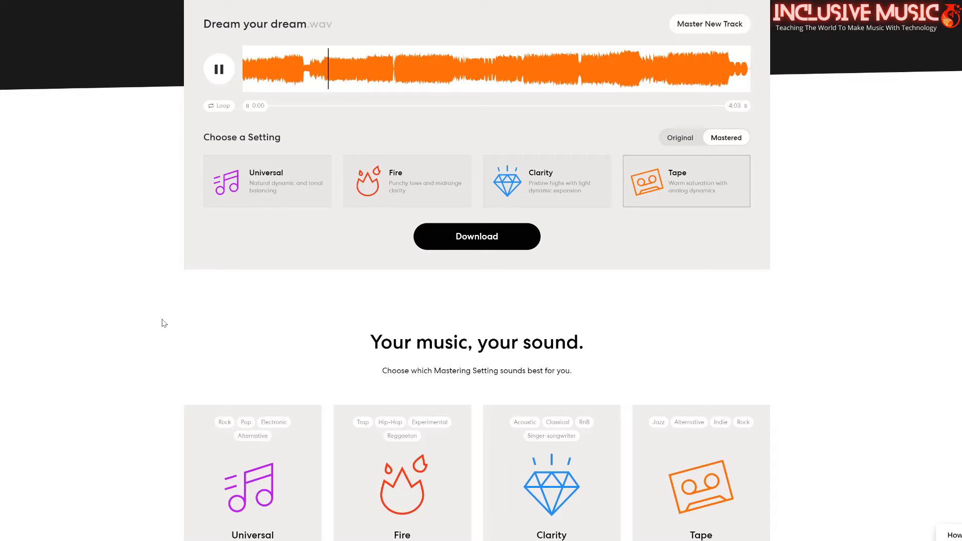
- Play the late passage around 3:01 with the Tape master
left_click(224, 73)
left_click(617, 50)
left_click(215, 69)
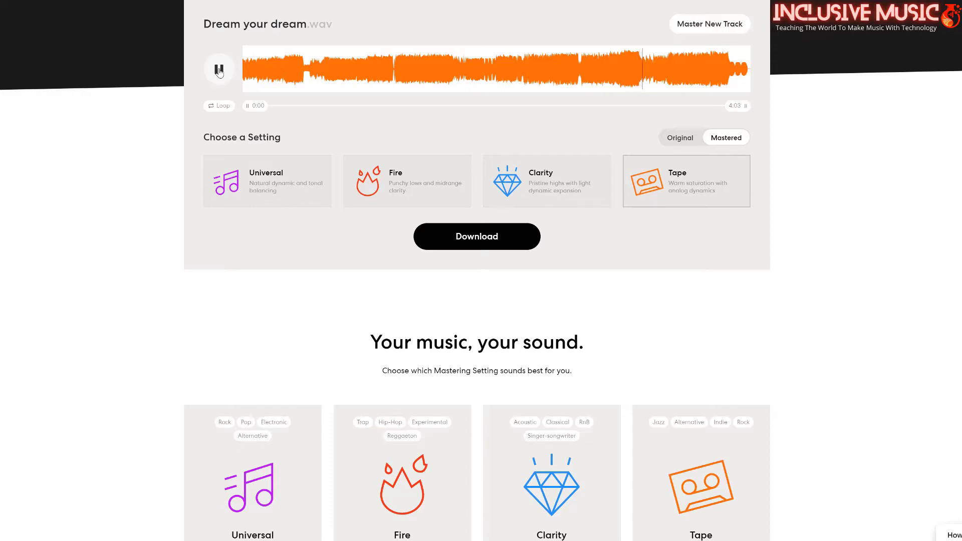
left_click(219, 70)
left_click(618, 68)
left_click(219, 71)
- Replay the 3:01 passage with Clarity, Fire and Universal, then switch to the Original
left_click(551, 176)
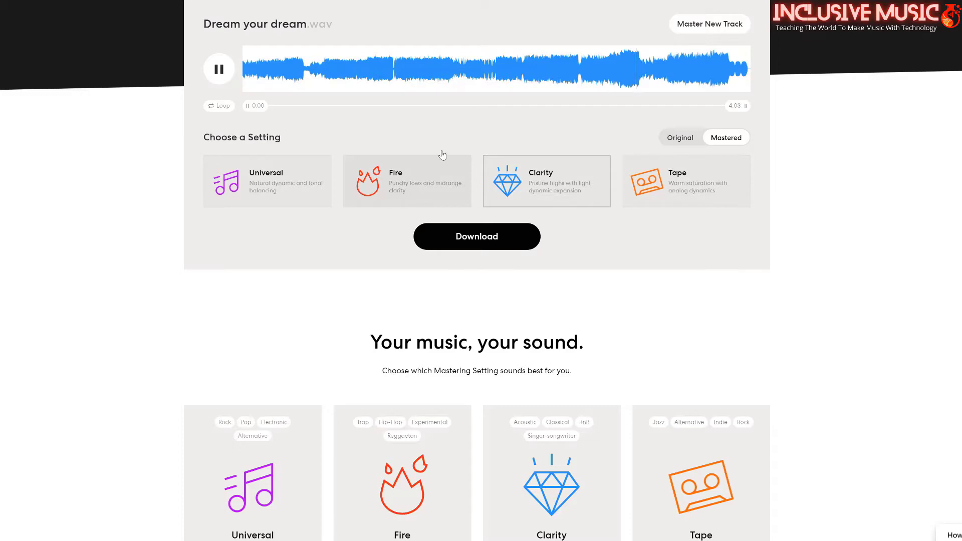
left_click(619, 65)
left_click(419, 174)
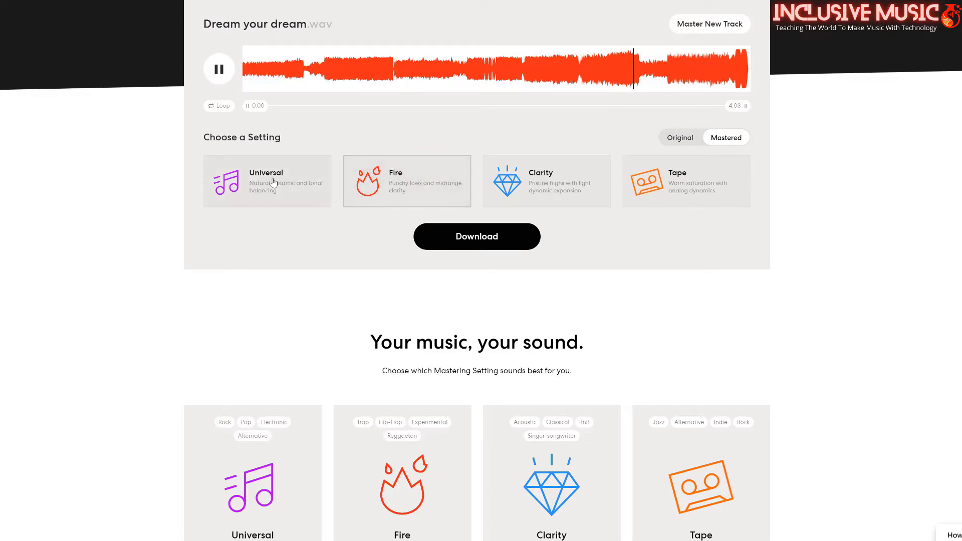
left_click(619, 65)
left_click(287, 173)
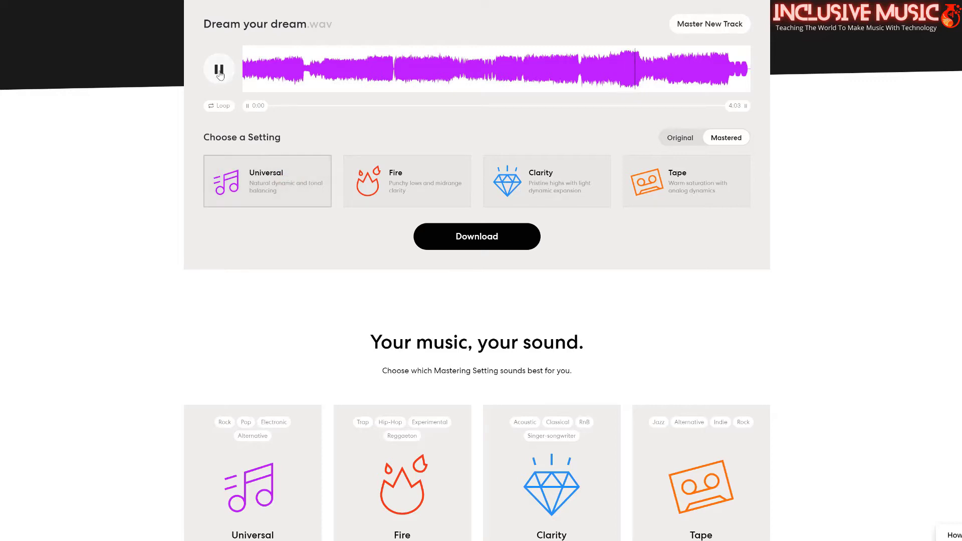
left_click(620, 65)
left_click(680, 143)
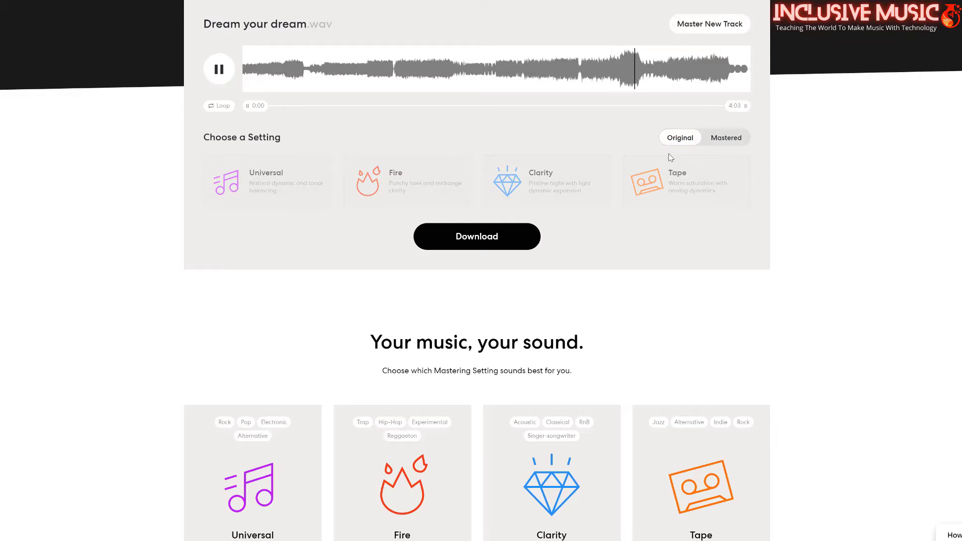
- Switch back to the Tape master, replay the passage, and stop playback
left_click(651, 176)
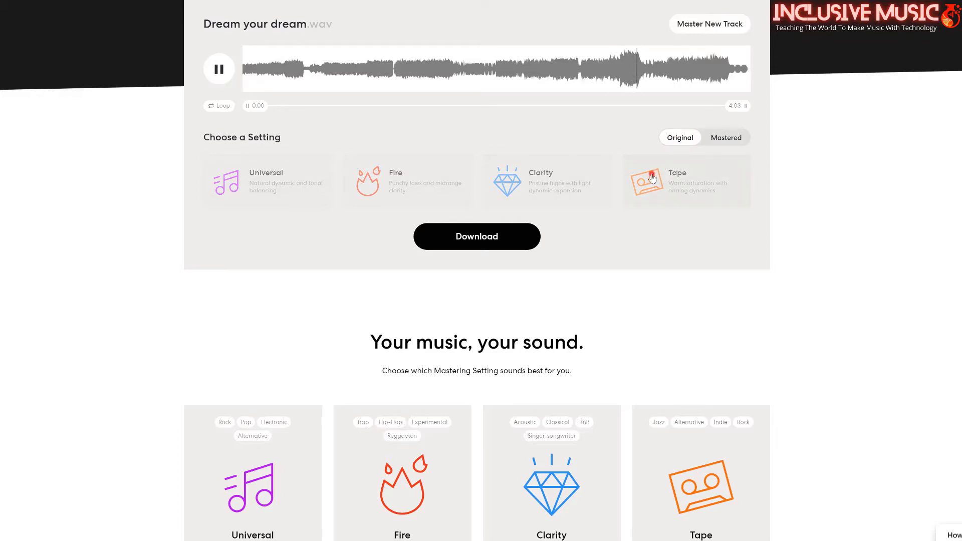
left_click(620, 70)
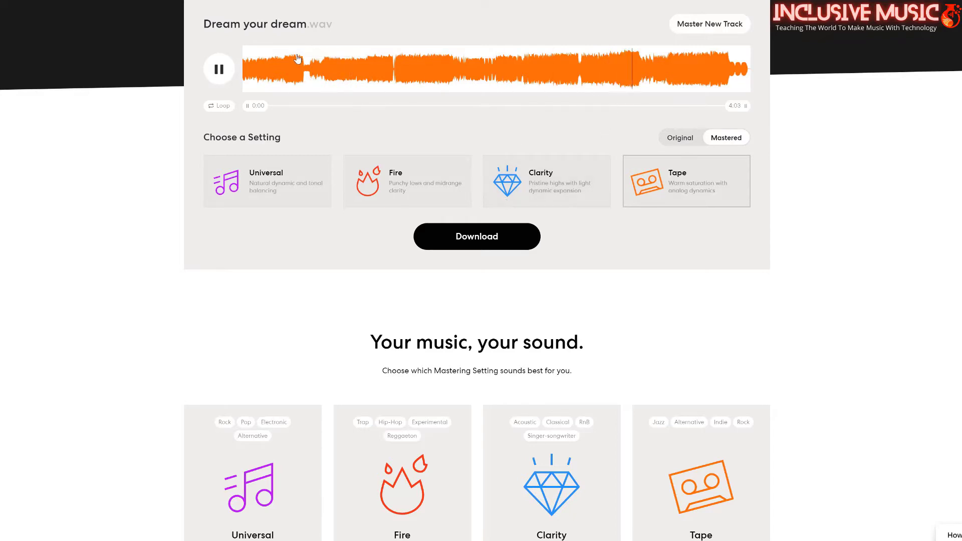
left_click(218, 71)
scroll(604, 167, "down", 3)
scroll(606, 172, "up", 2)
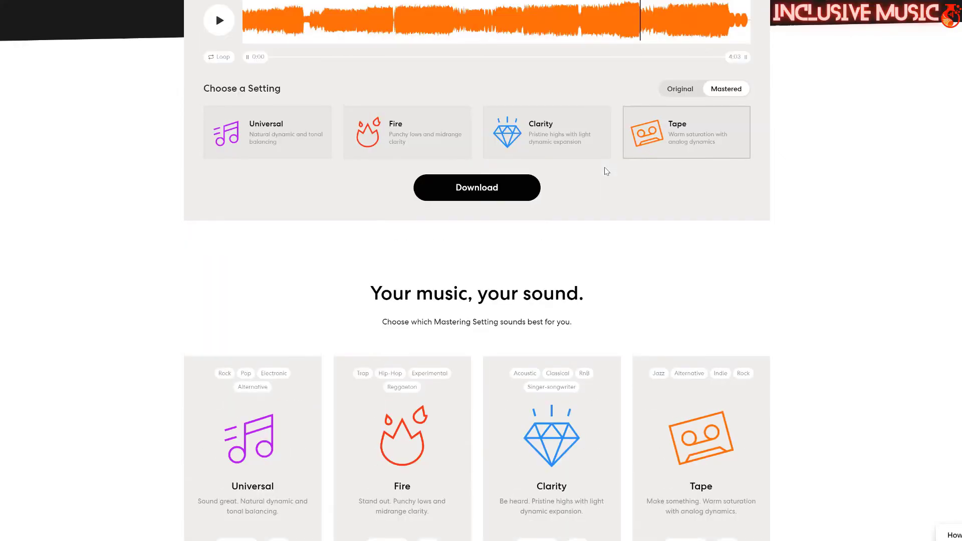
scroll(606, 172, "down", 5)
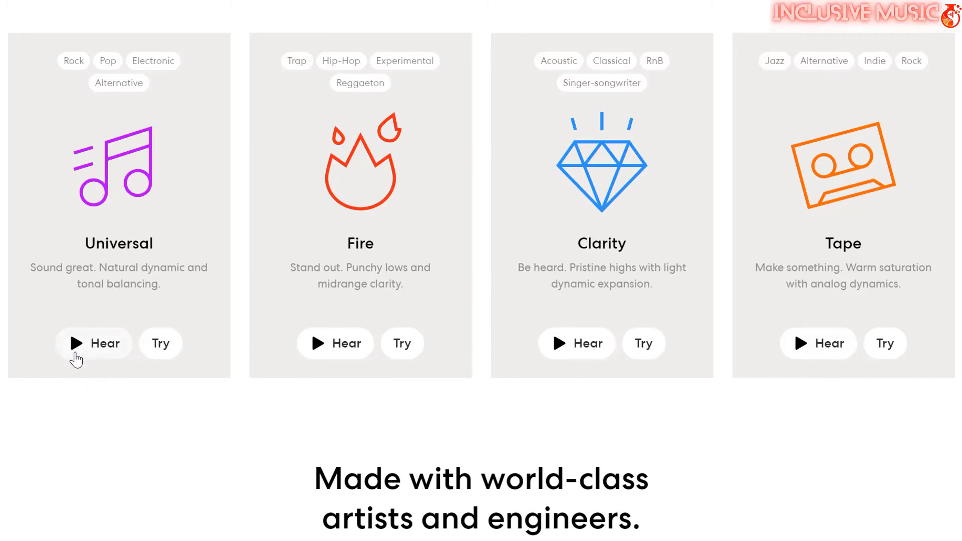
left_click(76, 344)
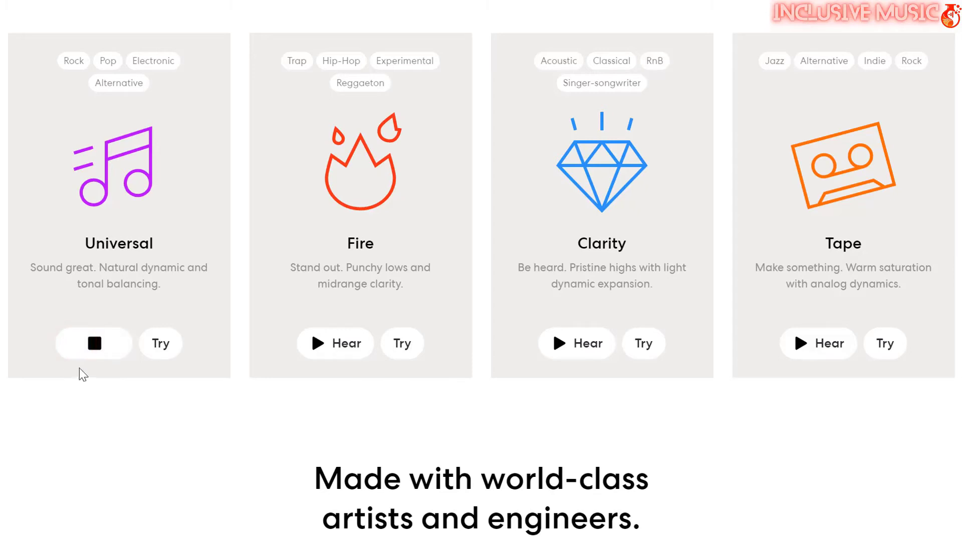
left_click(94, 345)
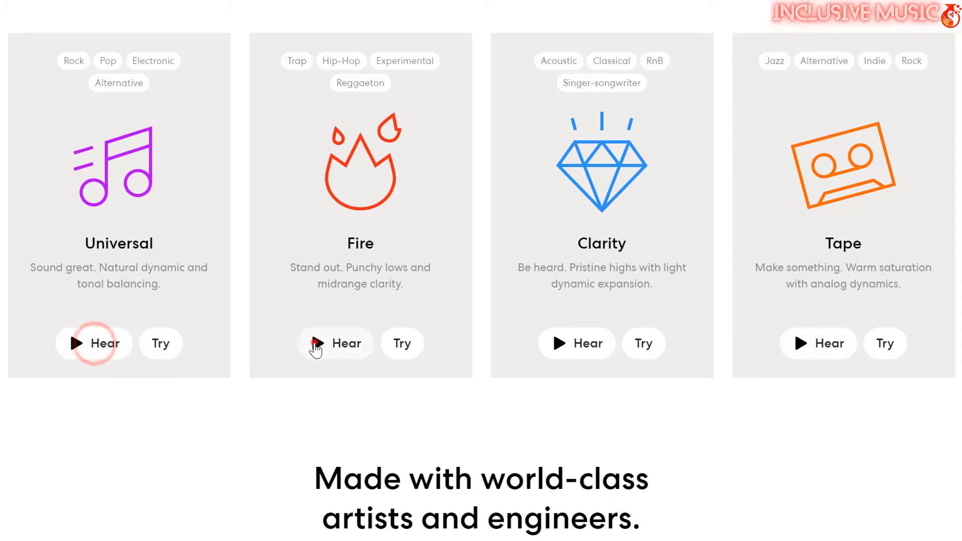
left_click(314, 344)
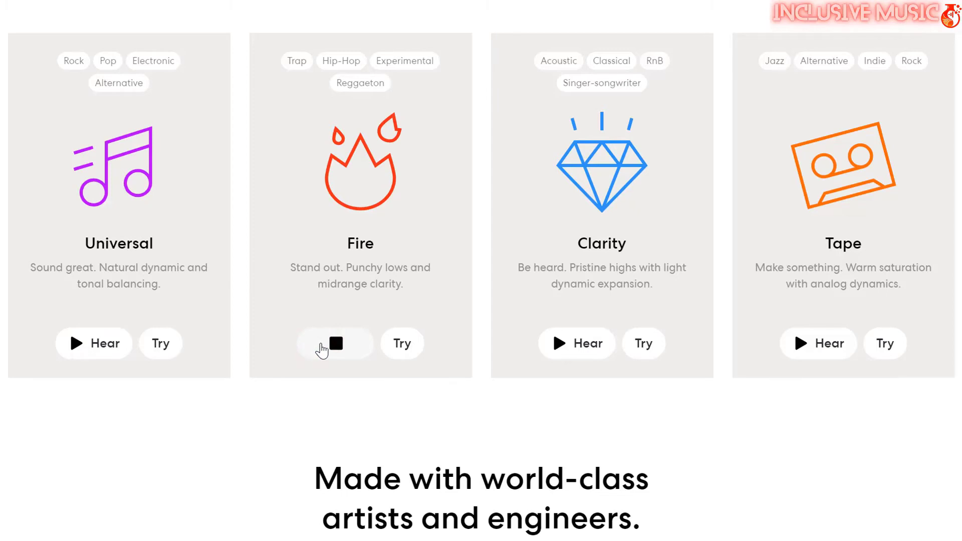
left_click(326, 350)
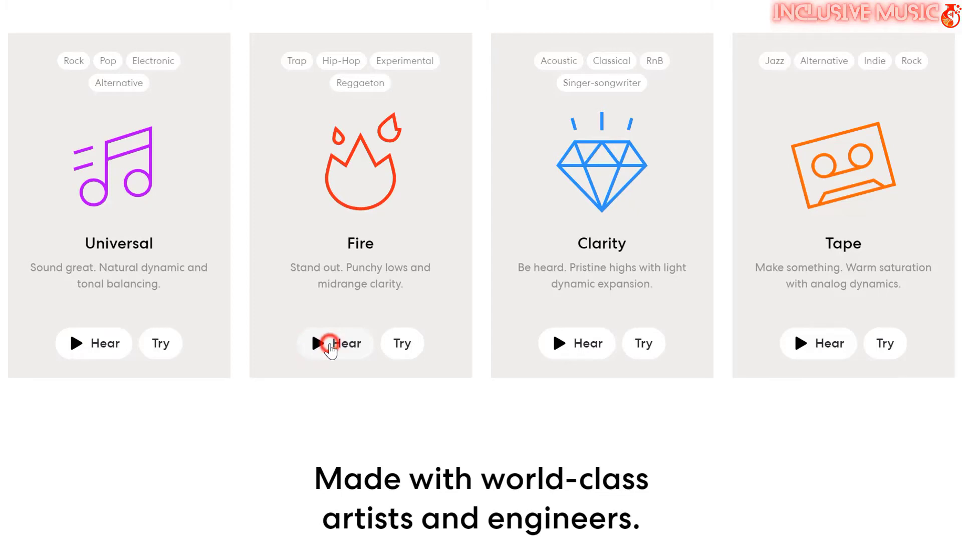
left_click(558, 346)
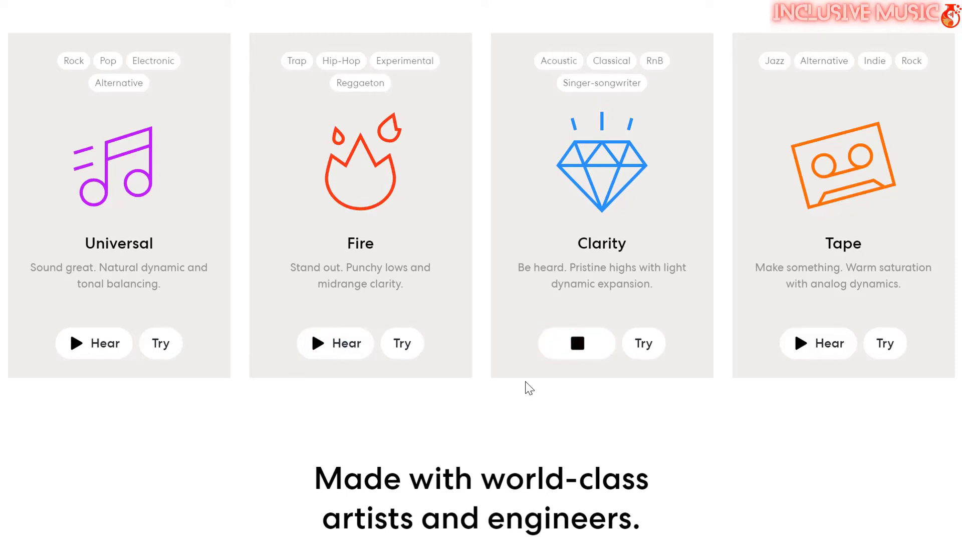
left_click(581, 346)
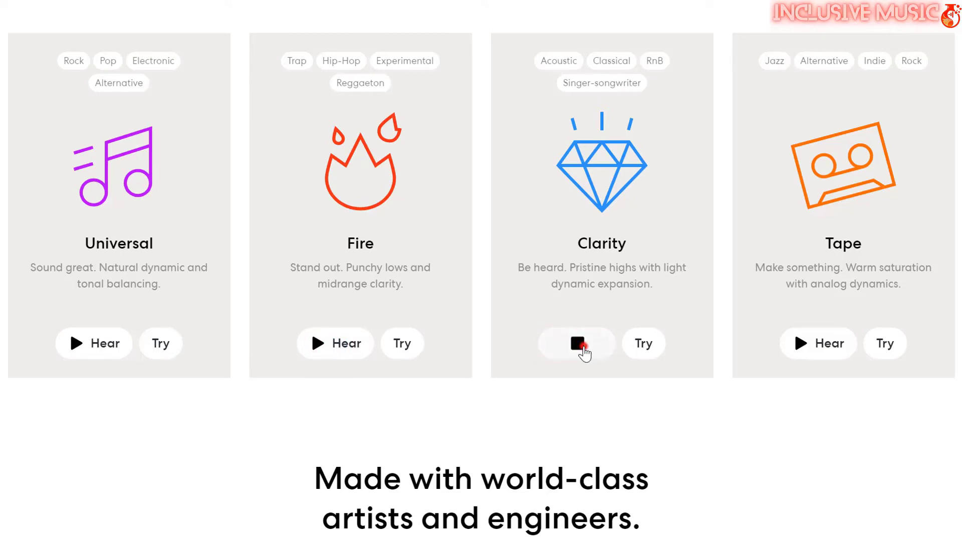
left_click(796, 348)
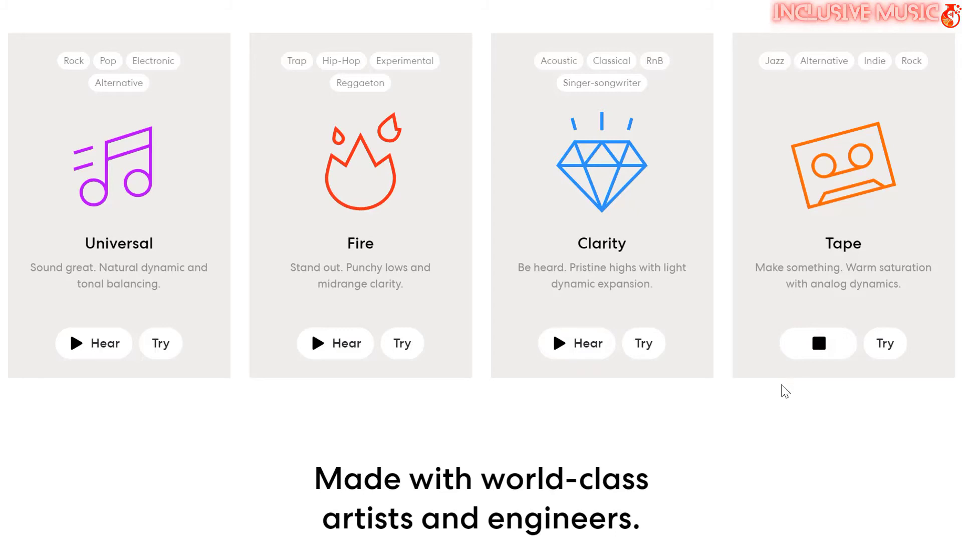
left_click(814, 344)
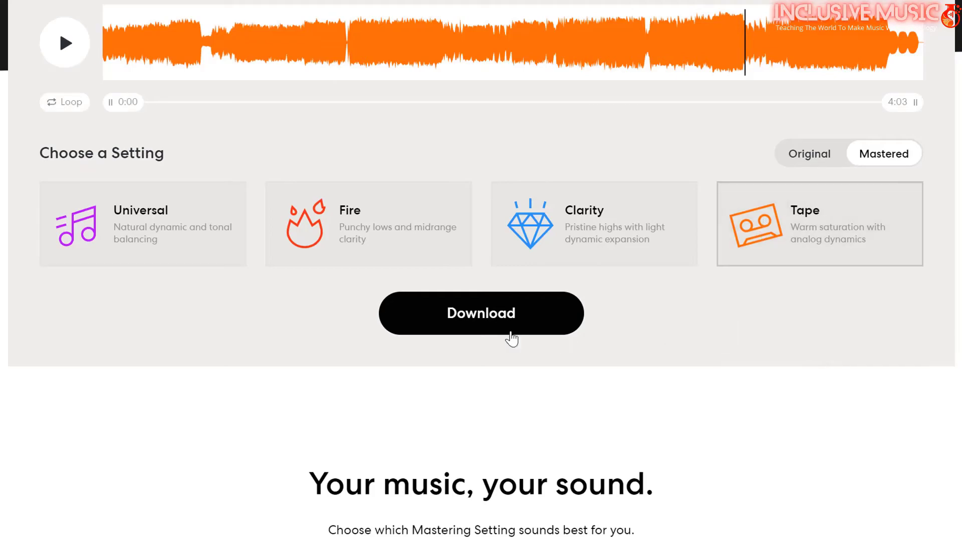
- Download the Tape master as the WAV file 'Dream your dream Tape (1).wav'
left_click(479, 316)
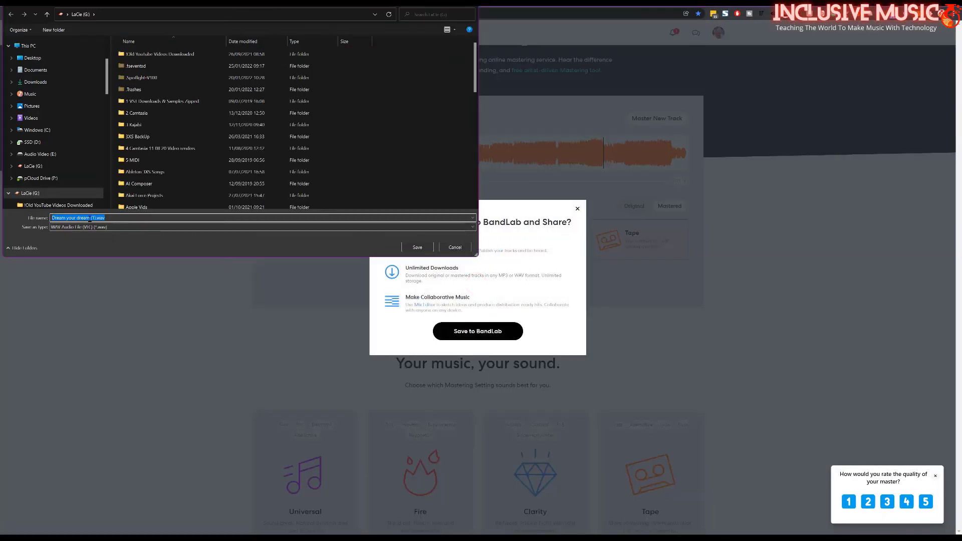
left_click(91, 218)
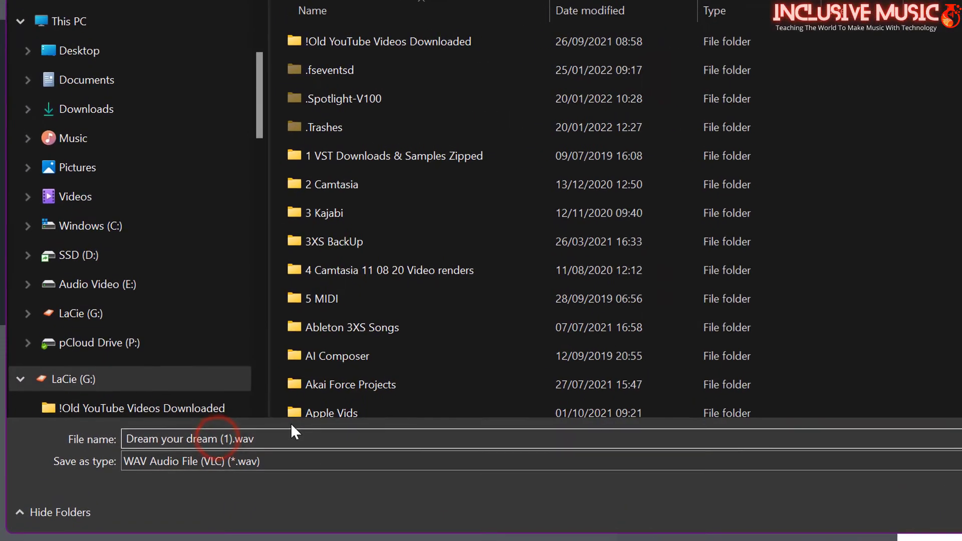
type("Tape")
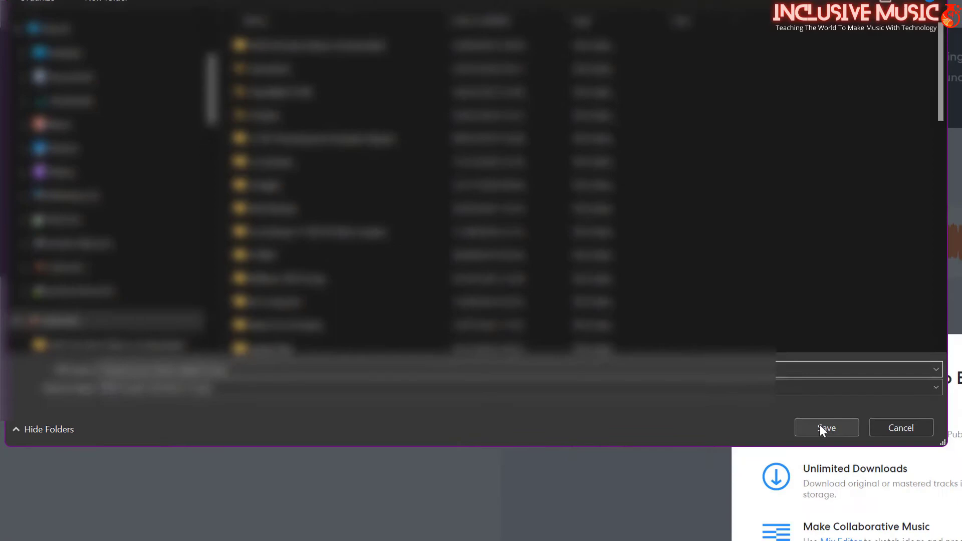
left_click(821, 427)
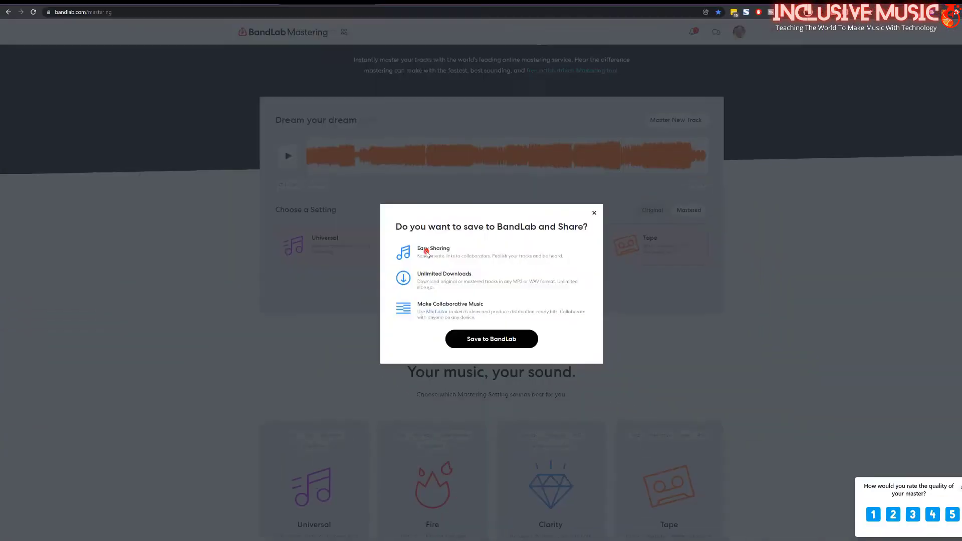
- Save the Tape master to BandLab and open the finished WAV download
left_click(417, 245)
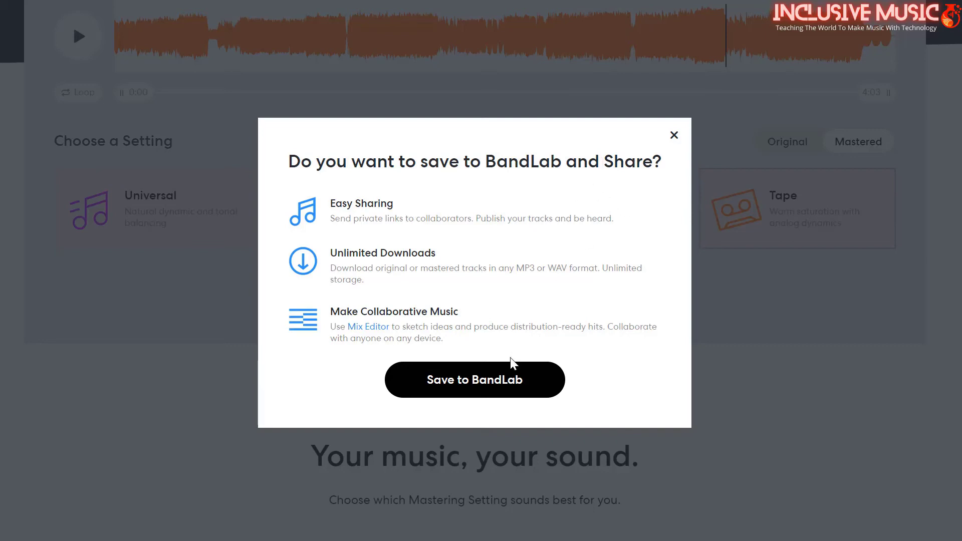
left_click(521, 373)
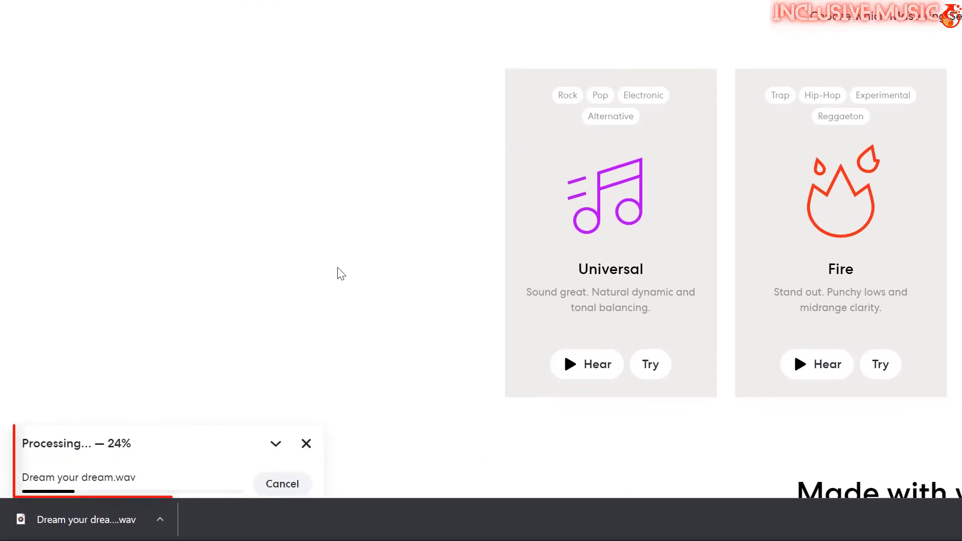
scroll(344, 260, "down", 10)
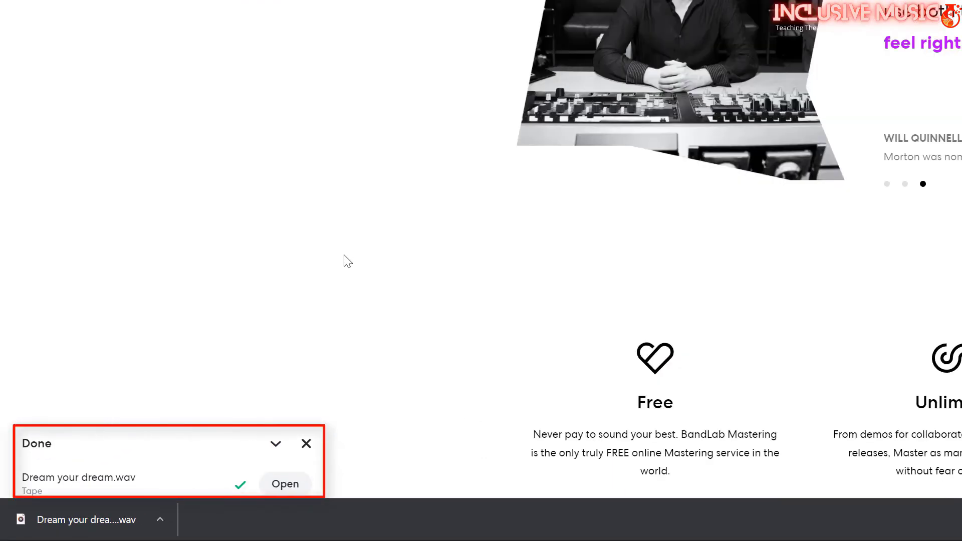
left_click(285, 484)
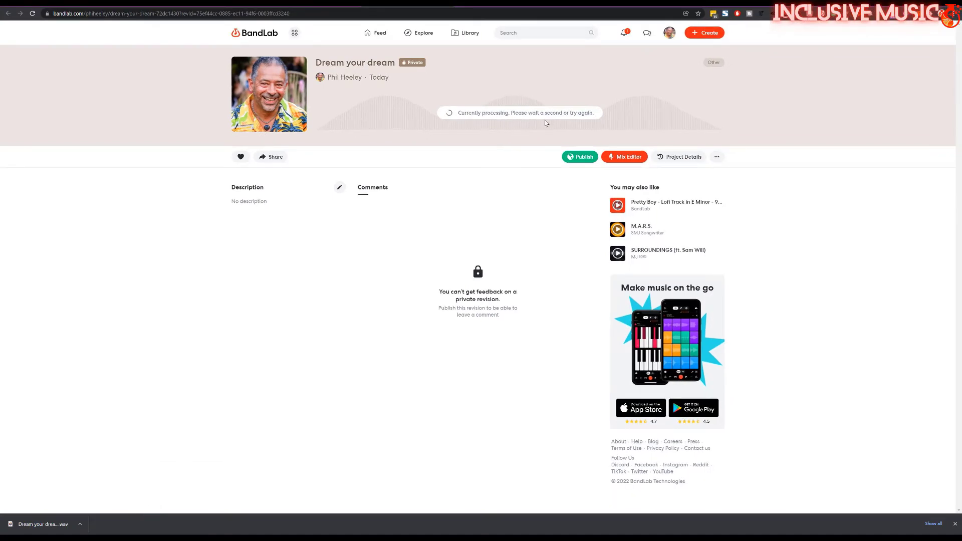
- Enter the description 'Classic pop song, dancey, upbeat, catchy. Looking for vocalist to add lyrics and record.'
left_click(341, 189)
left_click(439, 230)
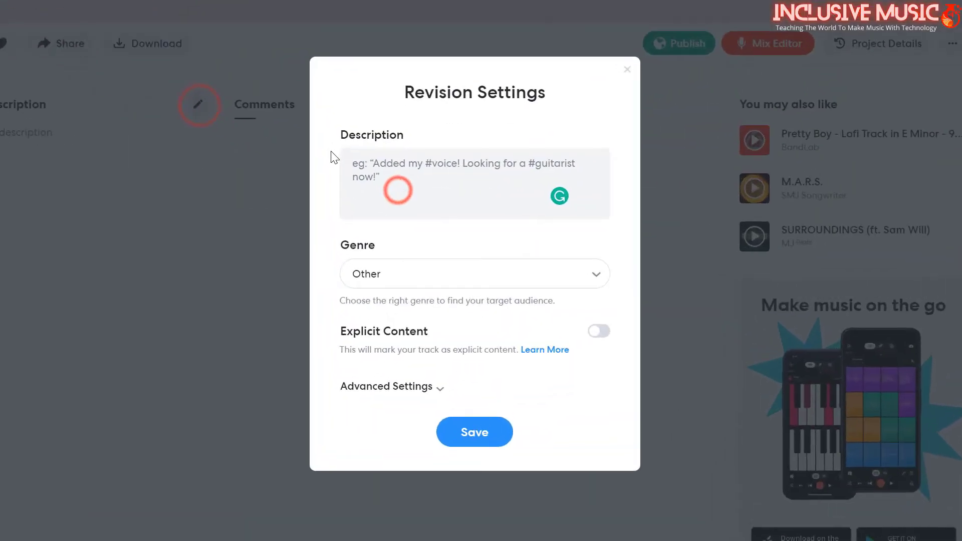
type("Classic pop song")
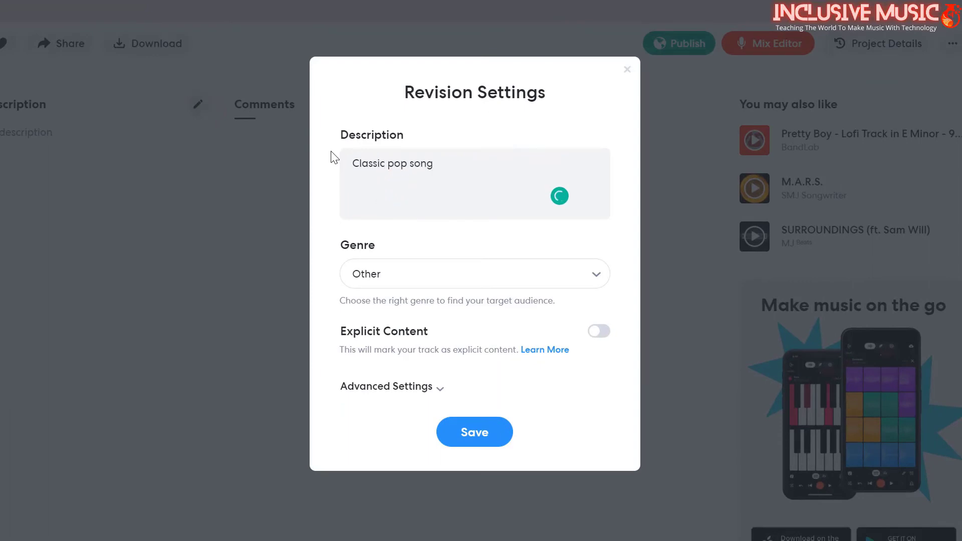
type(", dancey, upbeat, catchy.")
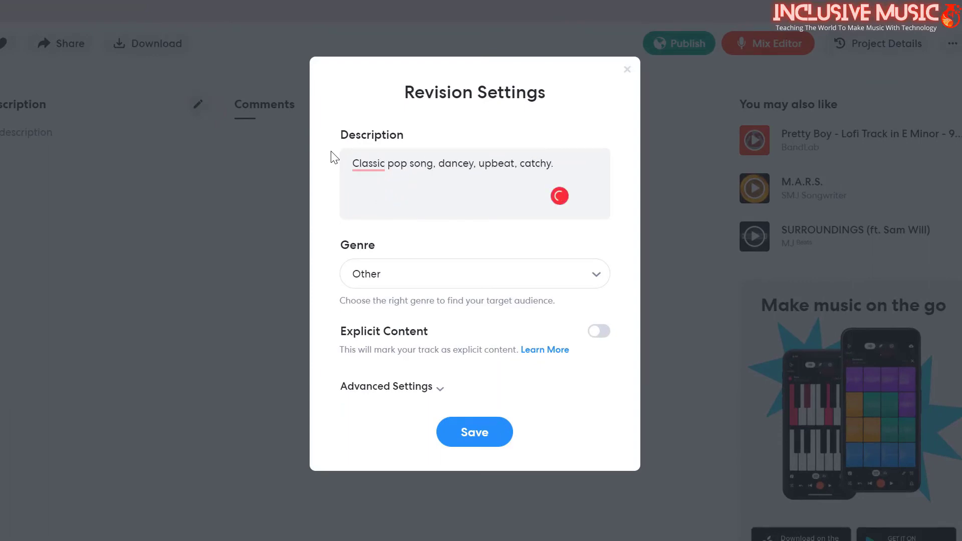
type(" Looking for vocalist to add lyric")
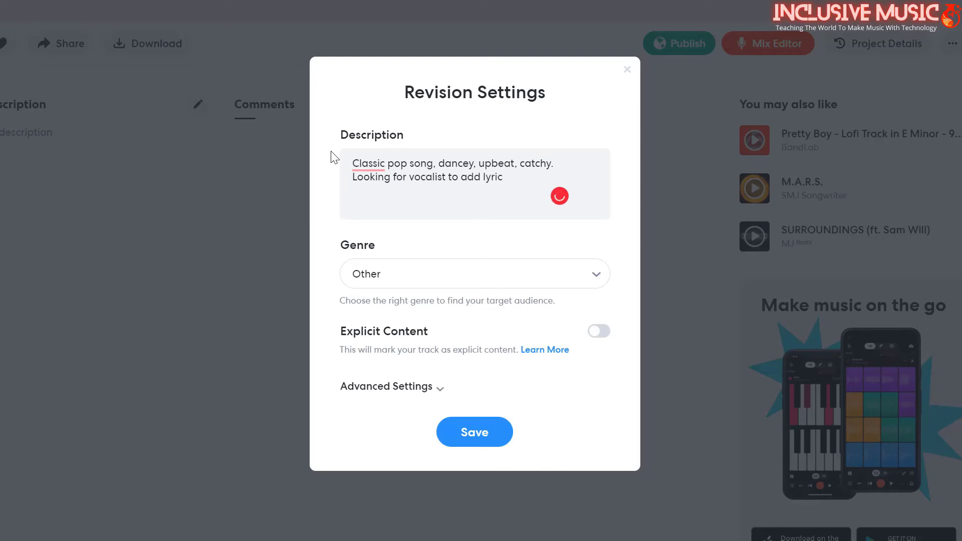
type("s and record their voice")
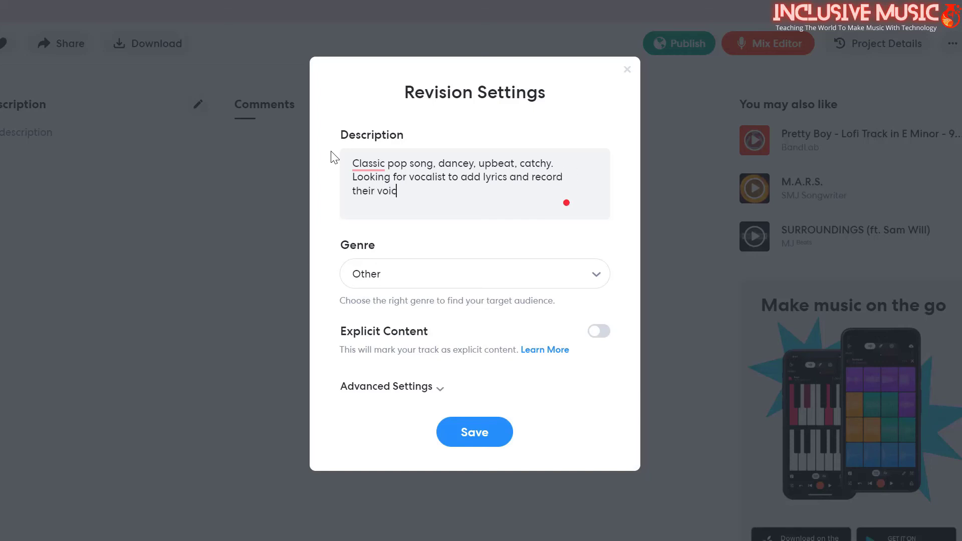
- Choose Pop as the genre, check Advanced mastering settings, and save the revision
left_click(402, 279)
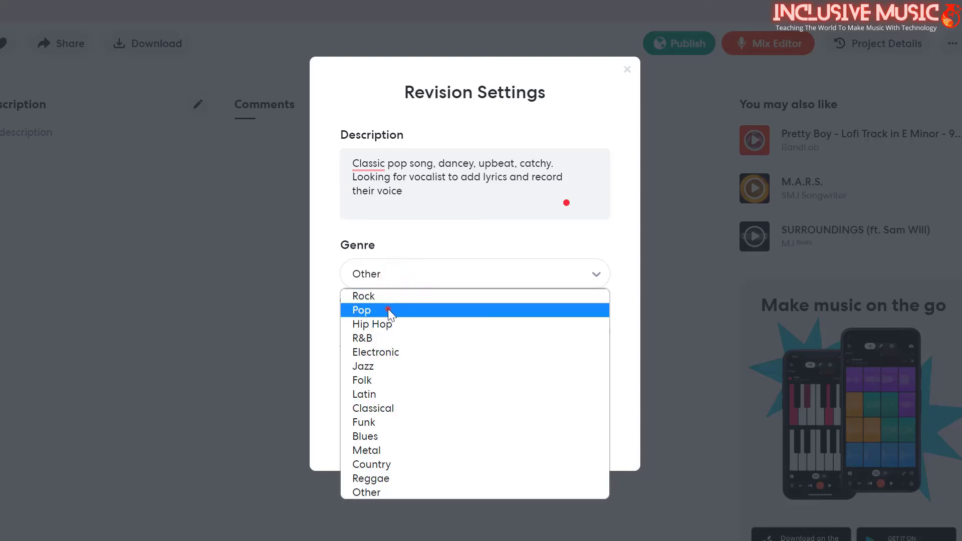
left_click(388, 310)
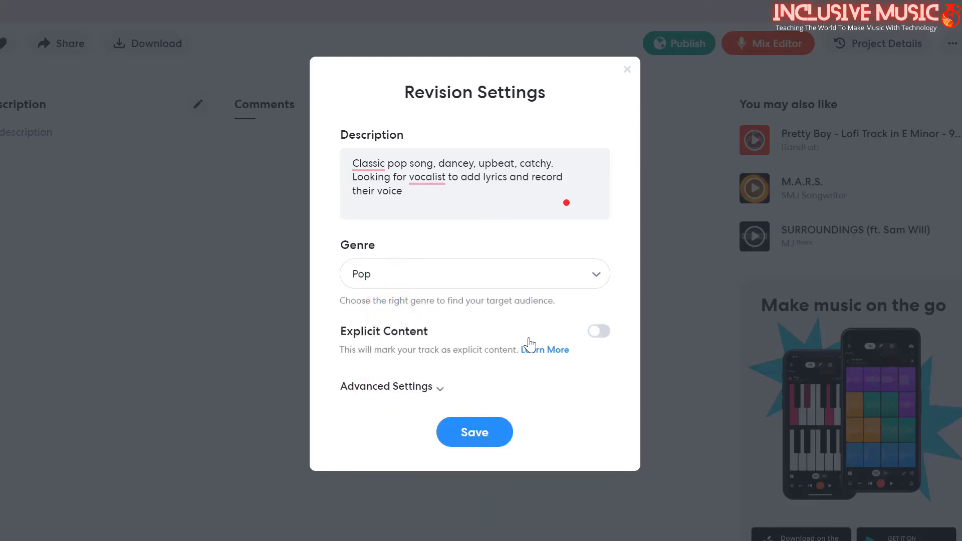
left_click(439, 388)
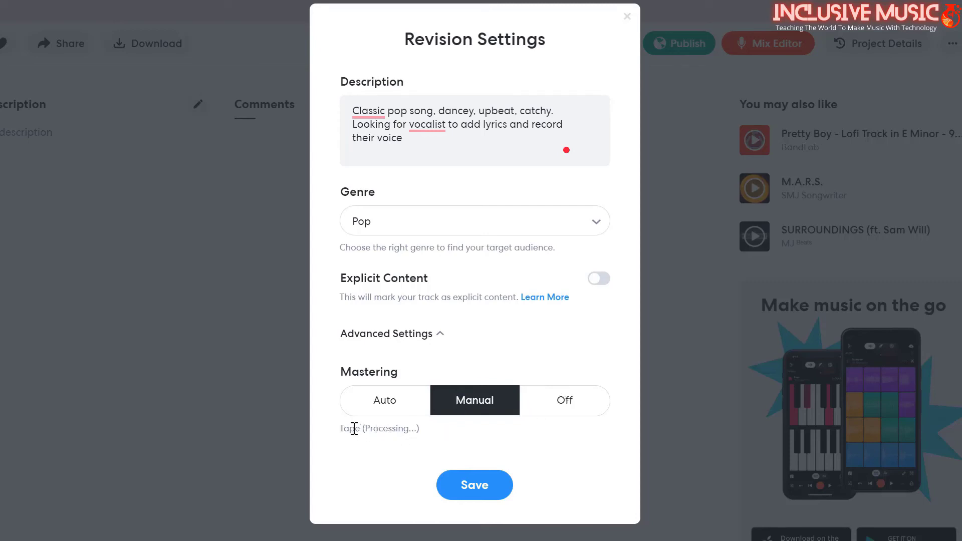
left_click(476, 486)
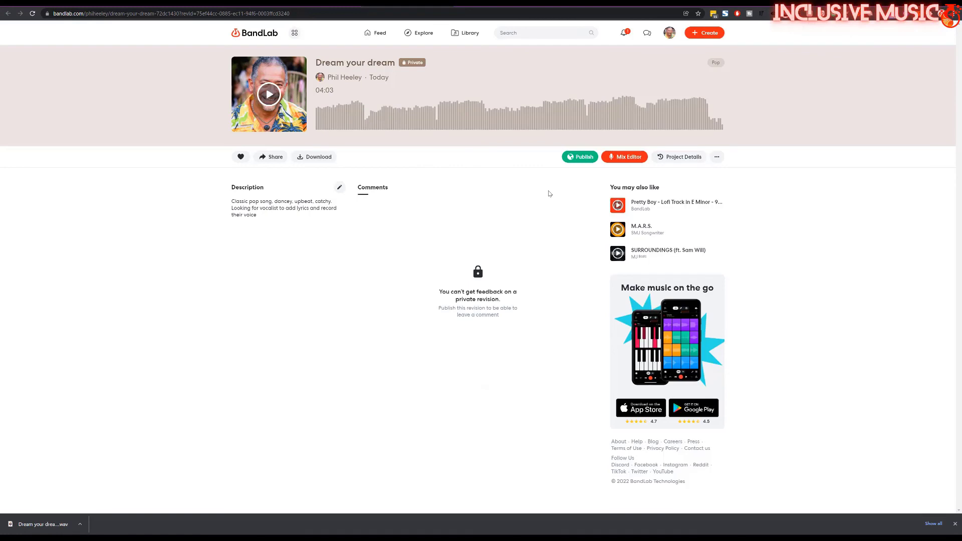
- Publish the Dream your dream revision, like it, and bring up its Share options
left_click(580, 157)
left_click(481, 354)
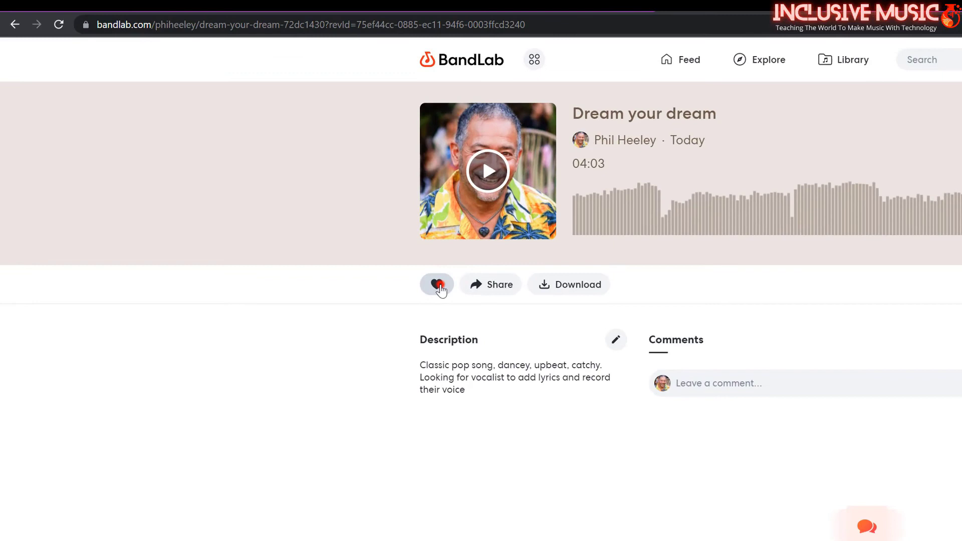
left_click(240, 156)
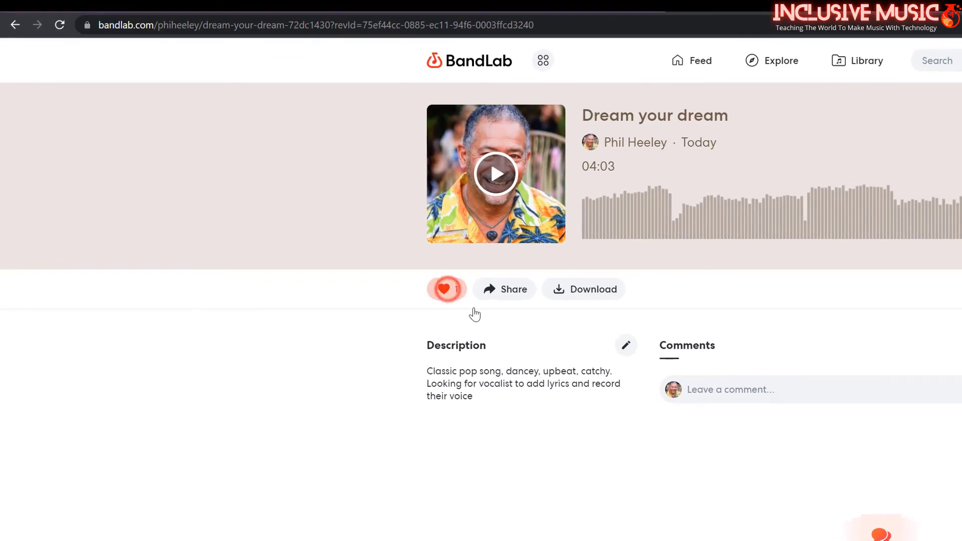
left_click(515, 296)
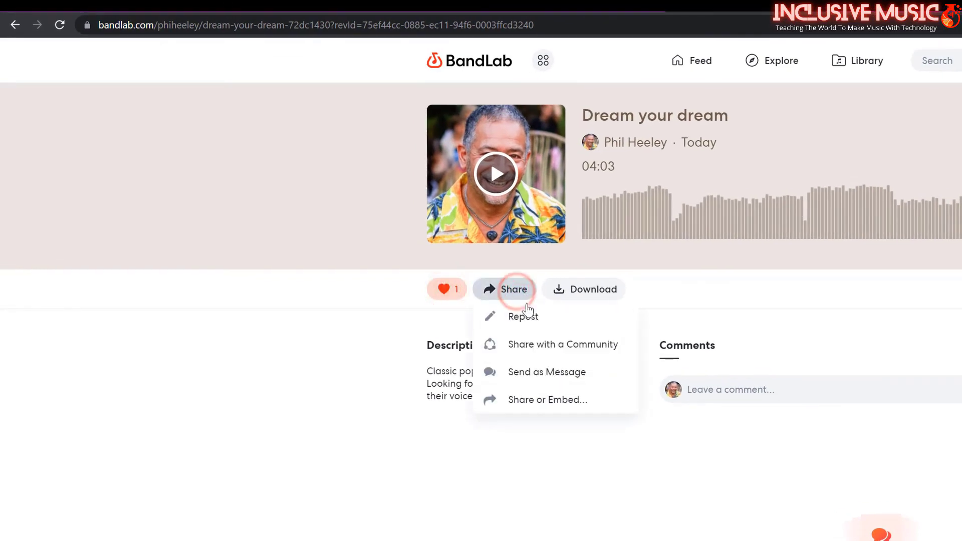